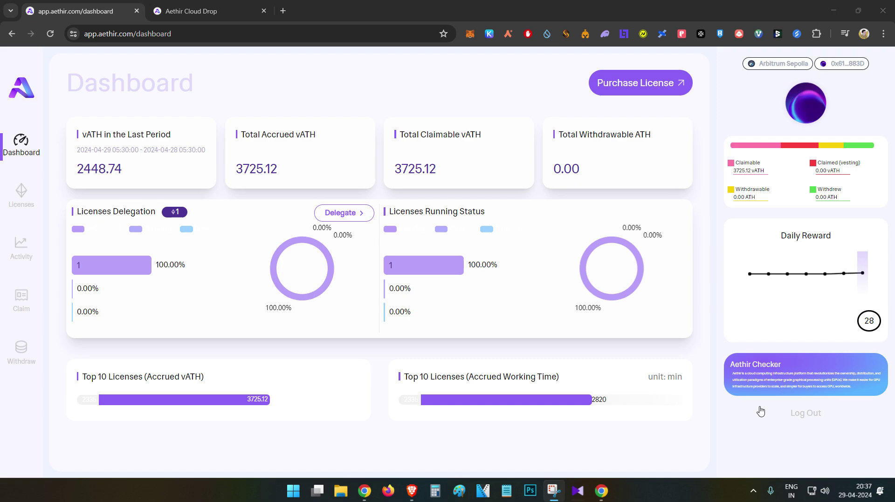
Step: Glance at the YouTube channel window, then open the Aethir Cloud Drop page and highlight its title
{"action": "left_click", "coordinate": [411, 490]}
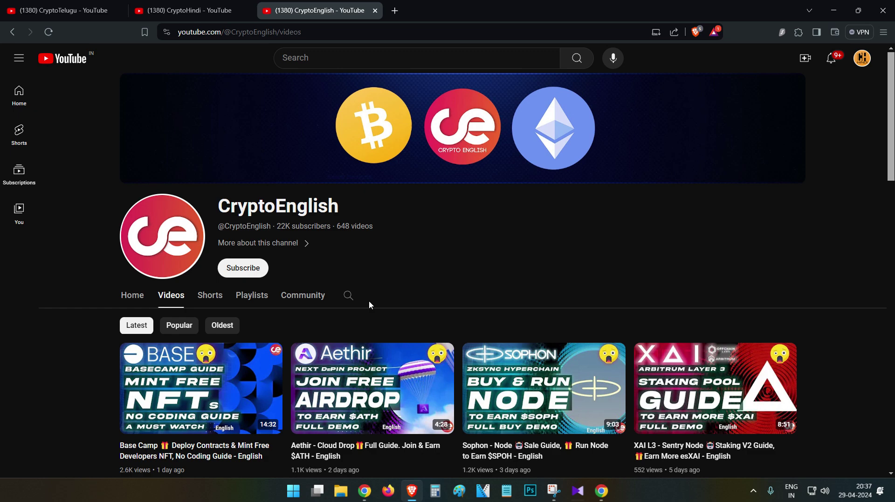
{"action": "scroll", "coordinate": [385, 273], "scroll_direction": "down", "scroll_amount": 2}
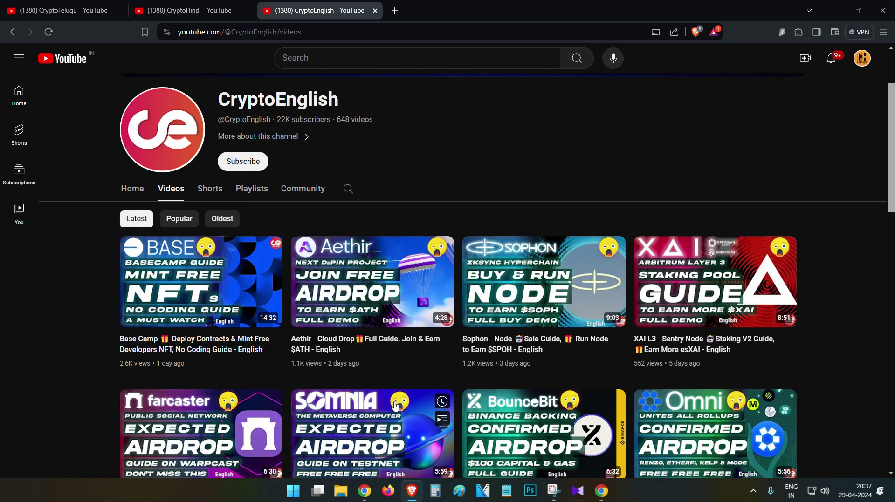
{"action": "scroll", "coordinate": [438, 273], "scroll_direction": "up", "scroll_amount": 2}
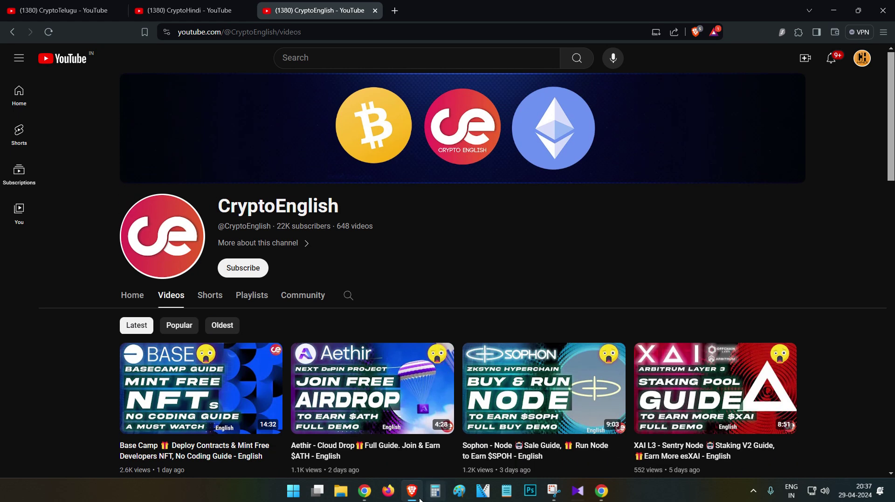
{"action": "left_click", "coordinate": [364, 490]}
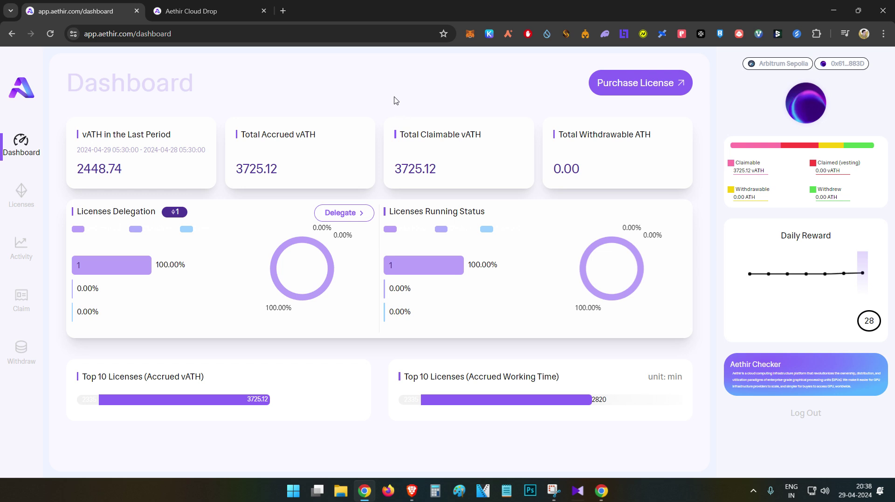
{"action": "left_click", "coordinate": [223, 16]}
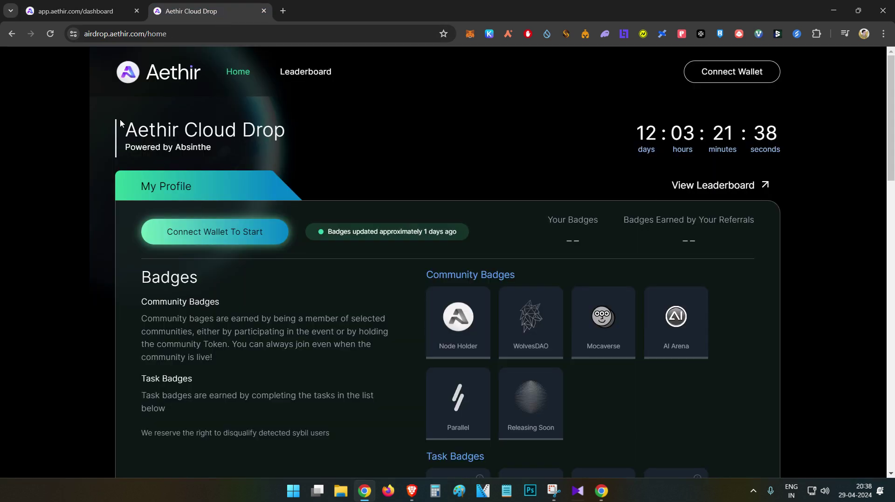
{"action": "left_click_drag", "start_coordinate": [123, 129], "coordinate": [360, 123]}
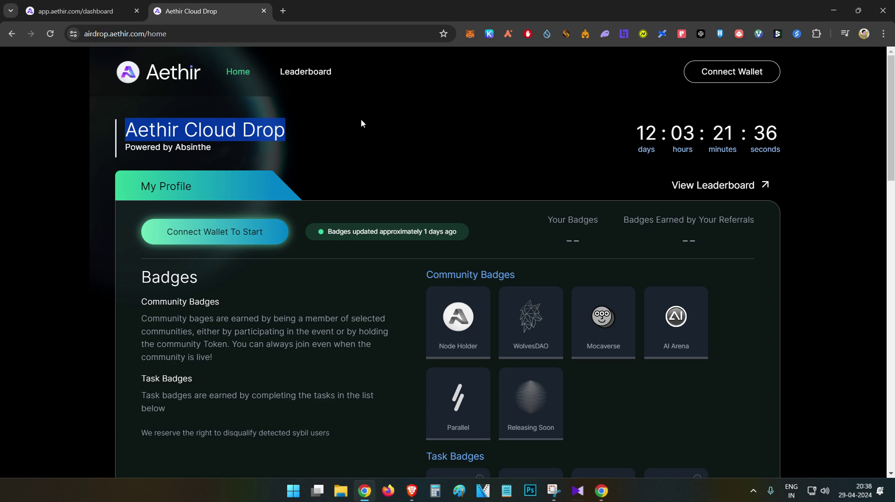
Step: Check YouTube again, return to the Aethir dashboard, and show the Checker Node page with the signature request
{"action": "left_click", "coordinate": [412, 491]}
{"action": "scroll", "coordinate": [362, 284], "scroll_direction": "down", "scroll_amount": 2}
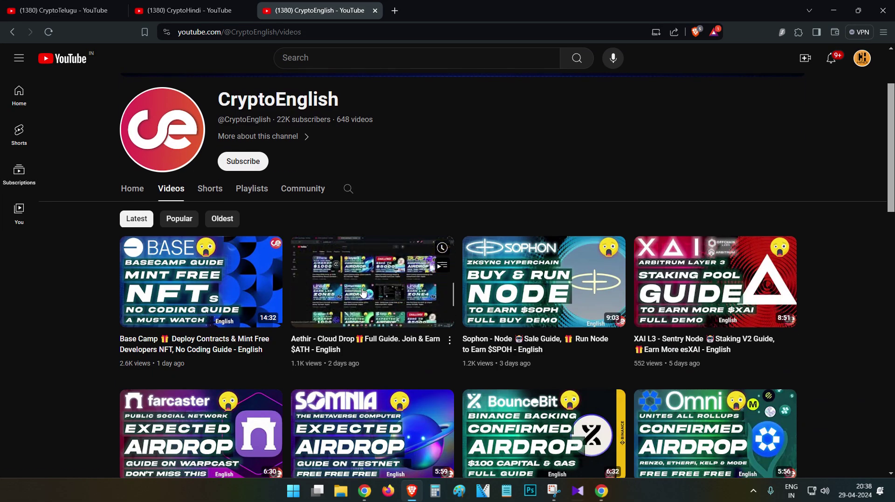
{"action": "scroll", "coordinate": [421, 186], "scroll_direction": "up", "scroll_amount": 2}
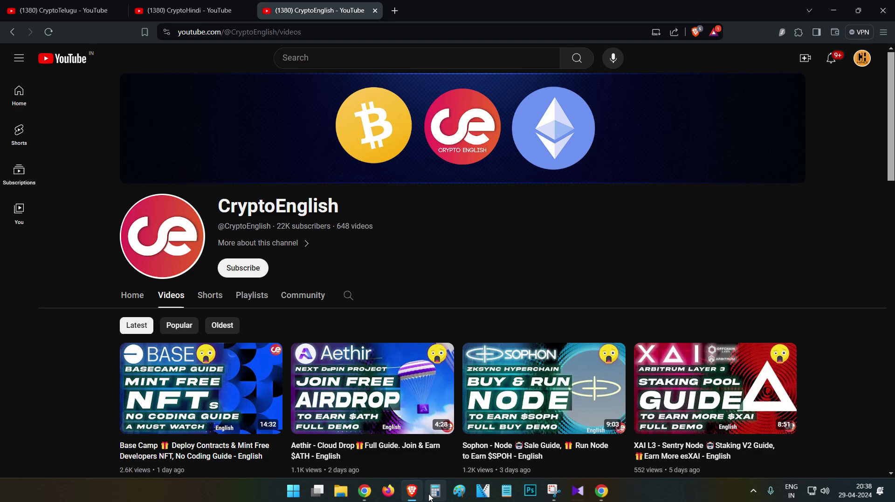
{"action": "left_click", "coordinate": [412, 487]}
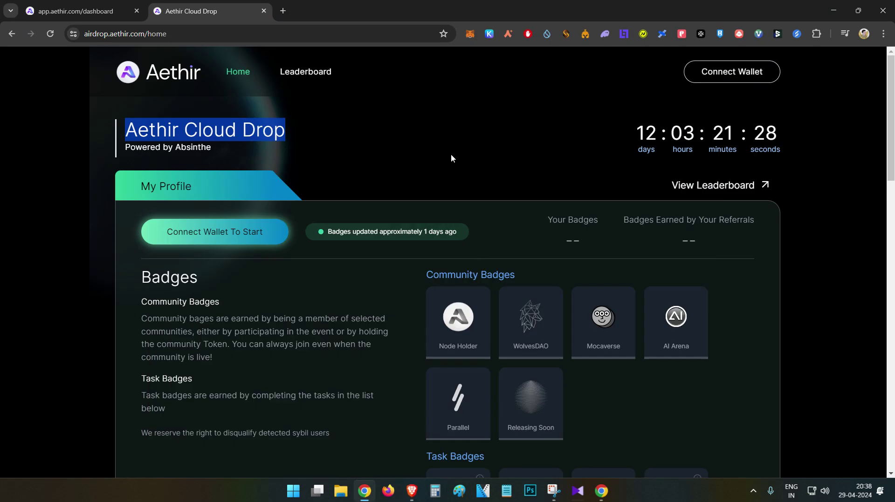
{"action": "left_click", "coordinate": [93, 11]}
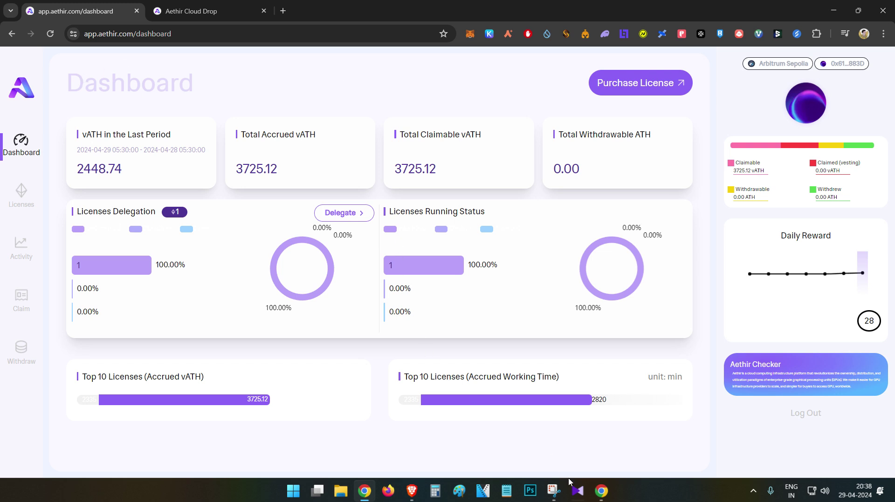
{"action": "mouse_move", "coordinate": [577, 491]}
{"action": "left_click", "coordinate": [577, 401]}
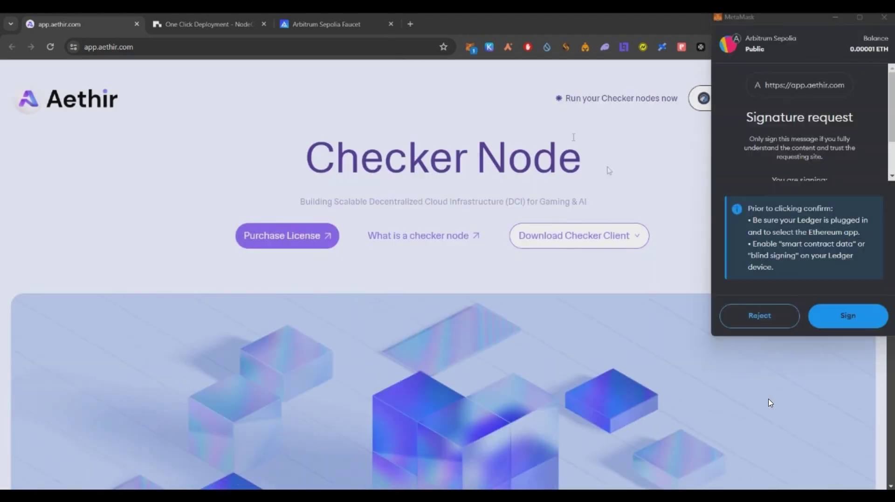
Step: Sign the MetaMask login, confirm the one undelegated license under Licenses, and go back to Dashboard
{"action": "left_click", "coordinate": [827, 327]}
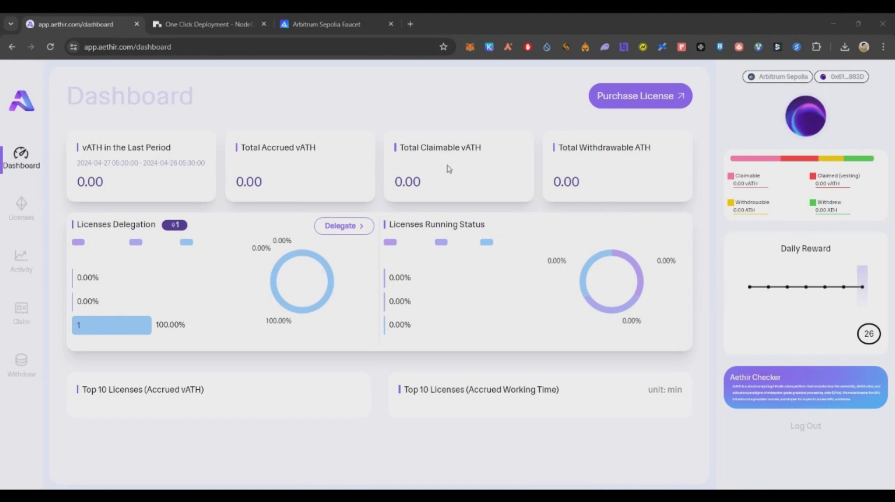
{"action": "left_click", "coordinate": [21, 207]}
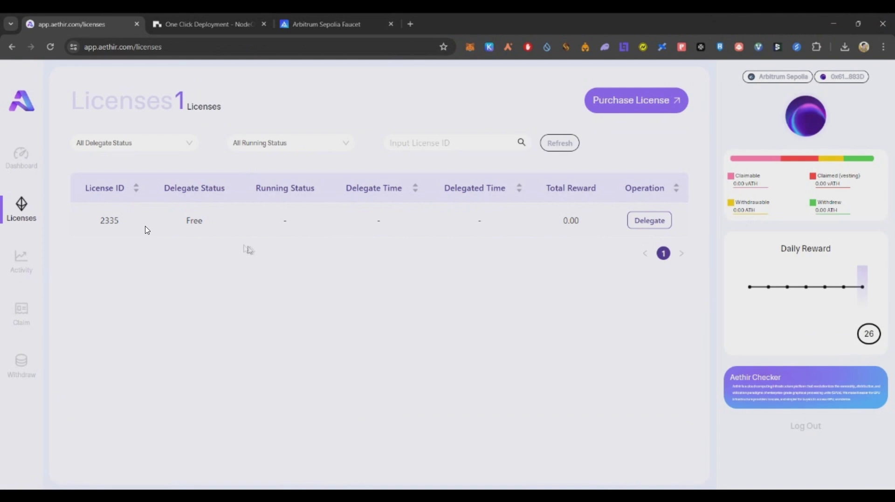
{"action": "double_click", "coordinate": [179, 100]}
{"action": "left_click", "coordinate": [236, 98]}
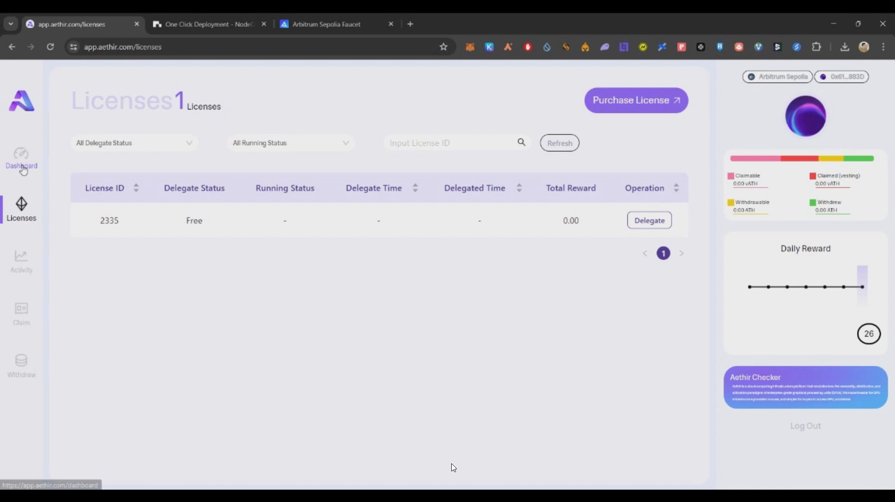
{"action": "left_click", "coordinate": [21, 158]}
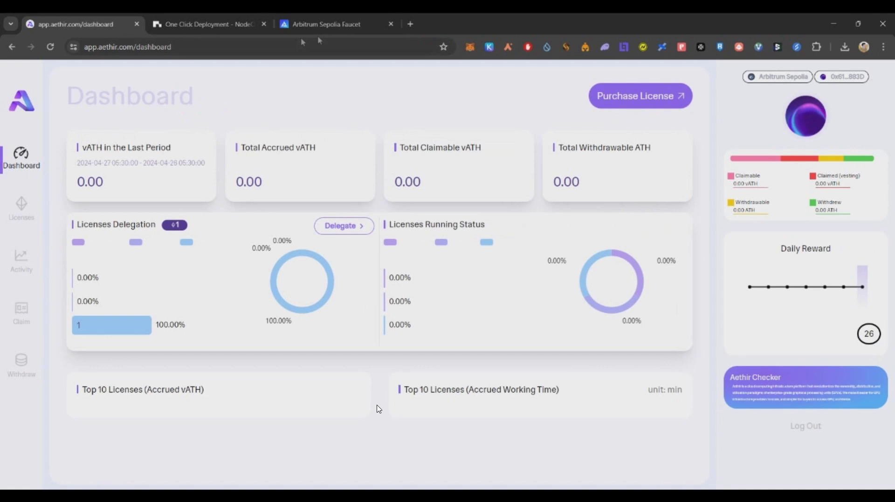
Step: Paste the MetaMask wallet address into the Arbitrum Sepolia faucet and request test ETH
{"action": "key", "text": "ctrl+3"}
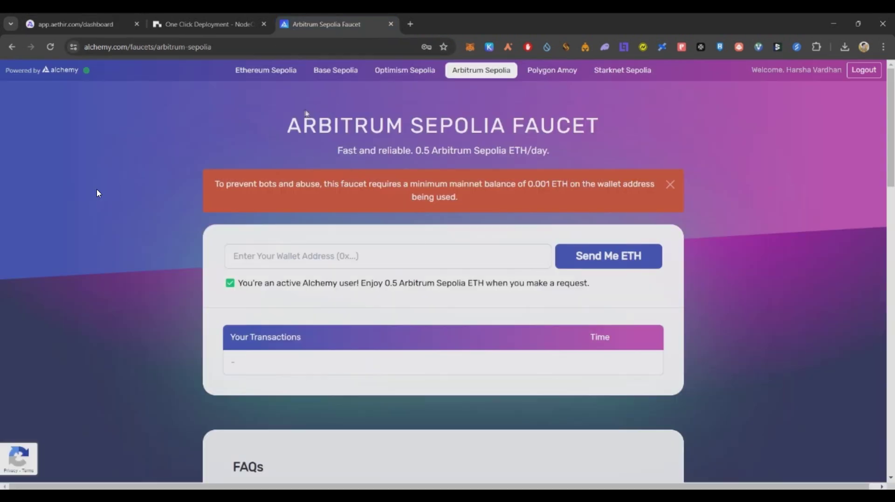
{"action": "left_click_drag", "start_coordinate": [303, 124], "coordinate": [482, 126]}
{"action": "left_click", "coordinate": [469, 47]}
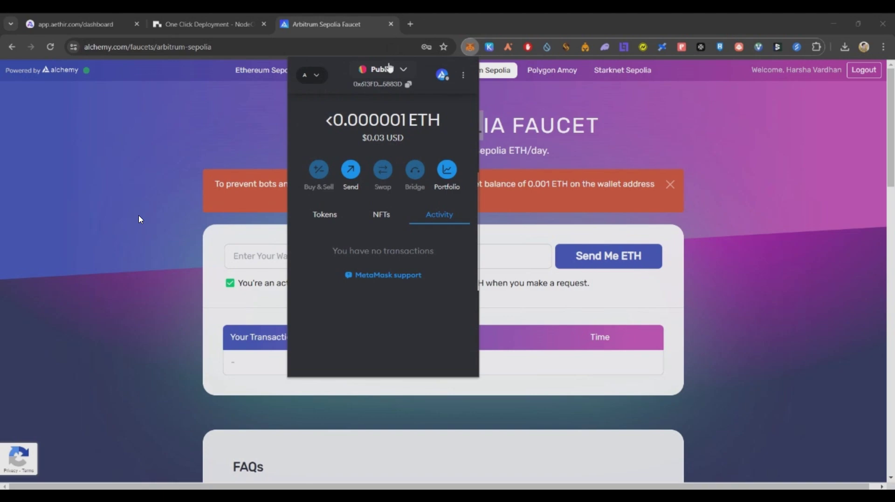
{"action": "right_click", "coordinate": [539, 249]}
{"action": "left_click", "coordinate": [549, 345]}
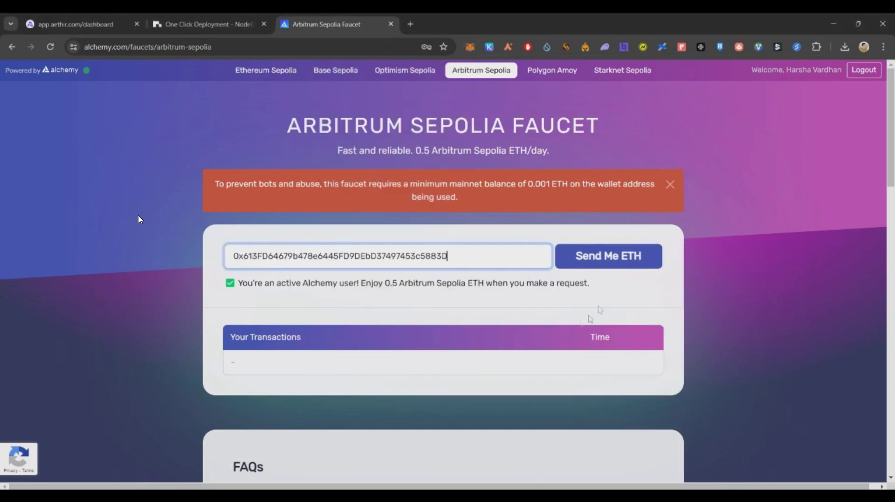
{"action": "left_click", "coordinate": [612, 265]}
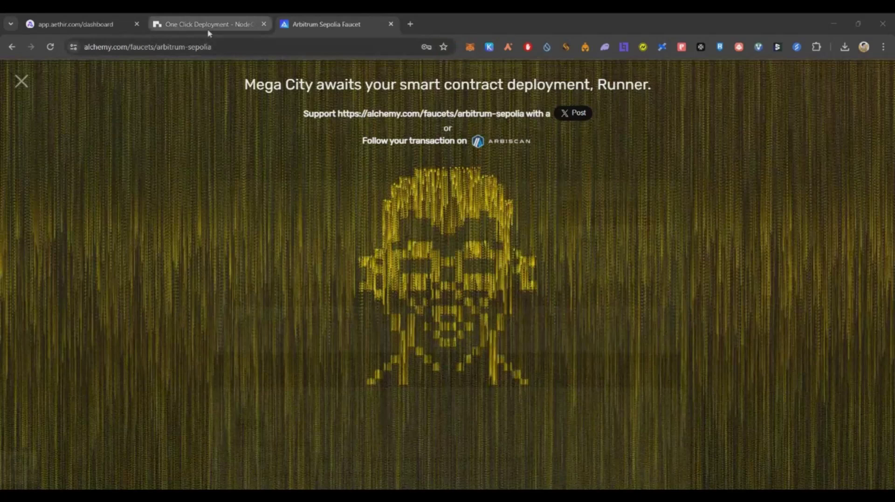
Step: Switch to the One Click Deployment - NodeOps tab to show the console home page
{"action": "left_click", "coordinate": [208, 26]}
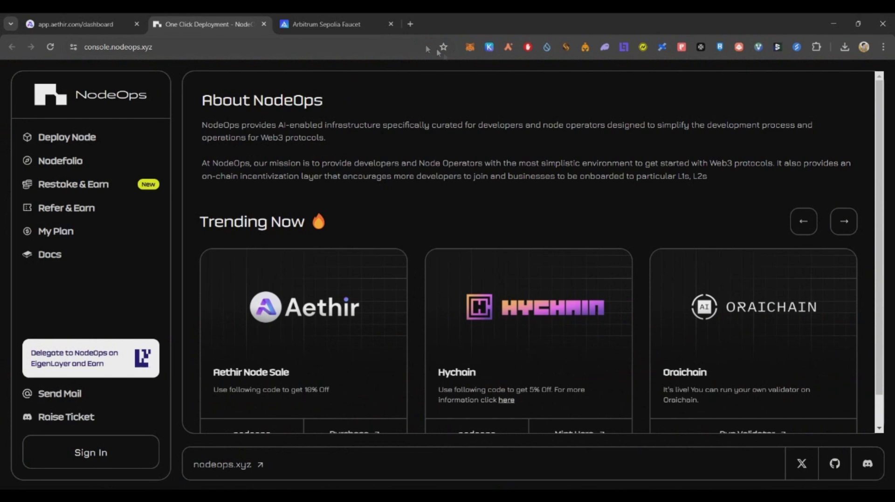
Step: Sign in to NodeOps with the account e-mail and the e-mailed verification code
{"action": "left_click", "coordinate": [124, 451]}
{"action": "key", "text": "ctrl+v"}
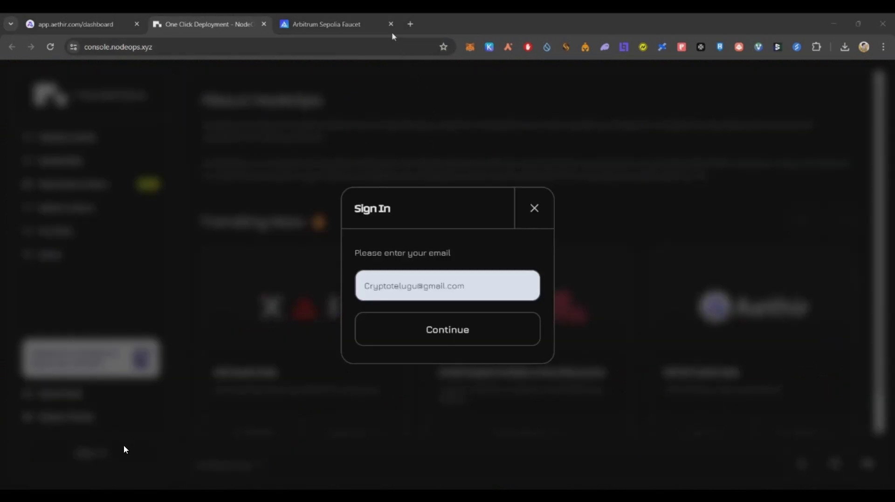
{"action": "left_click", "coordinate": [422, 331]}
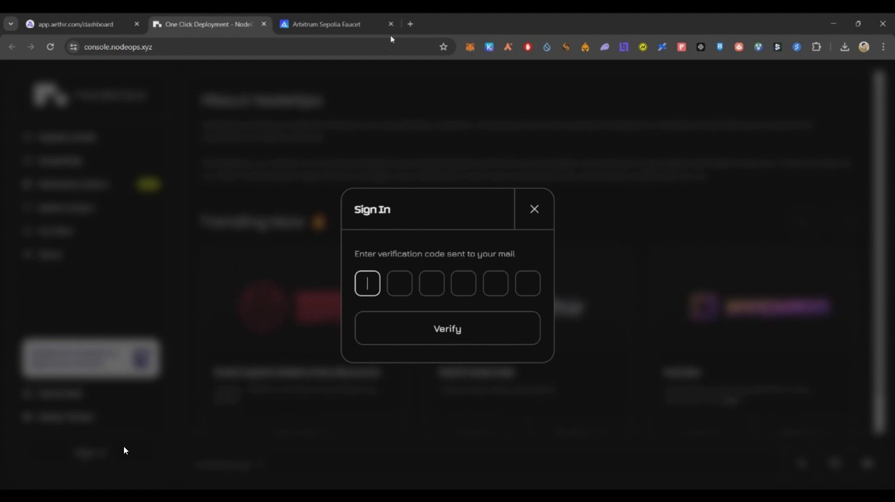
{"action": "left_click", "coordinate": [519, 316]}
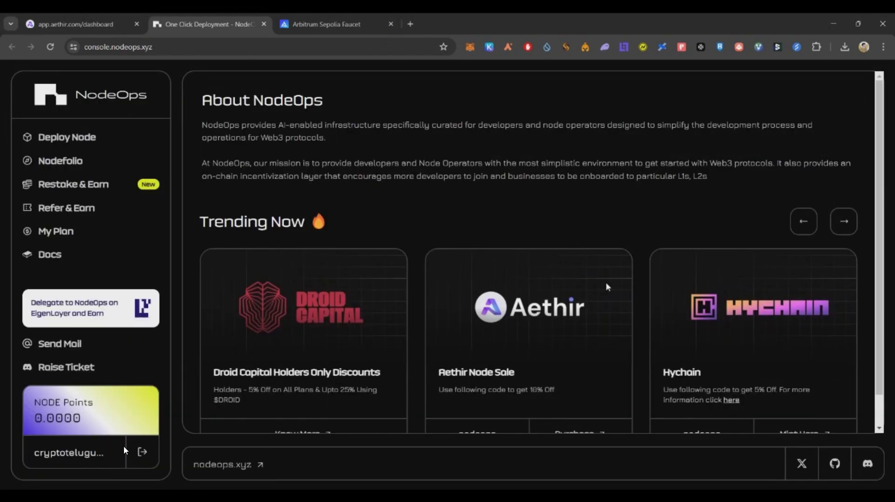
Step: Choose the Aethir Testnet chain under Deploy Node and highlight its license requirement note
{"action": "scroll", "coordinate": [341, 264], "scroll_direction": "down", "scroll_amount": 1}
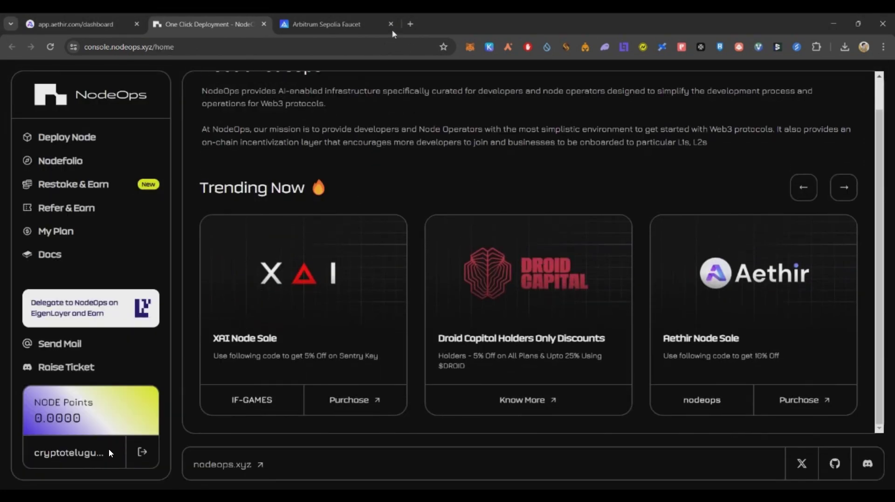
{"action": "left_click", "coordinate": [70, 137]}
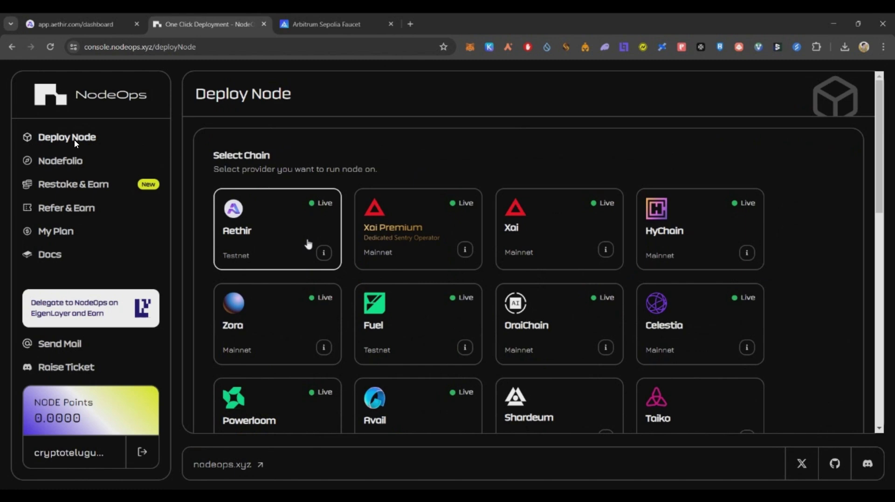
{"action": "left_click", "coordinate": [269, 230]}
{"action": "triple_click", "coordinate": [238, 215]}
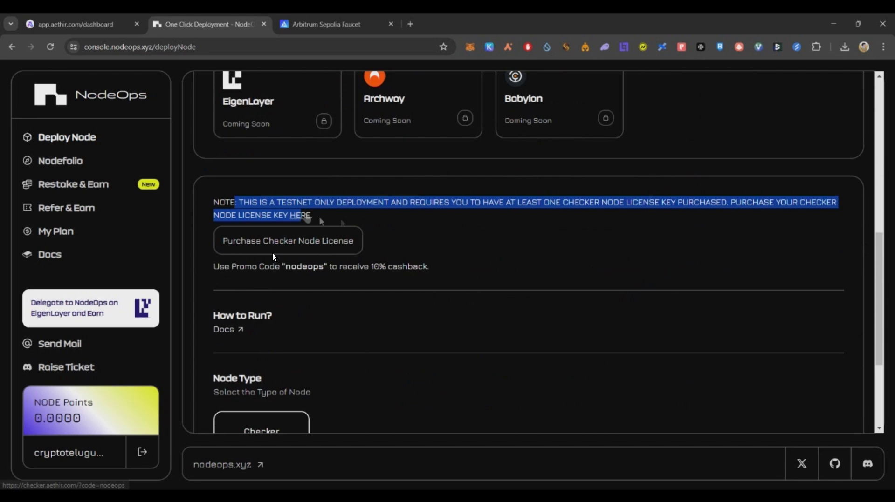
Step: Connect MetaMask on Arbitrum Sepolia, fetch the license NFT (1 found), and reveal the $0 one-month duration
{"action": "scroll", "coordinate": [272, 252], "scroll_direction": "down", "scroll_amount": 3}
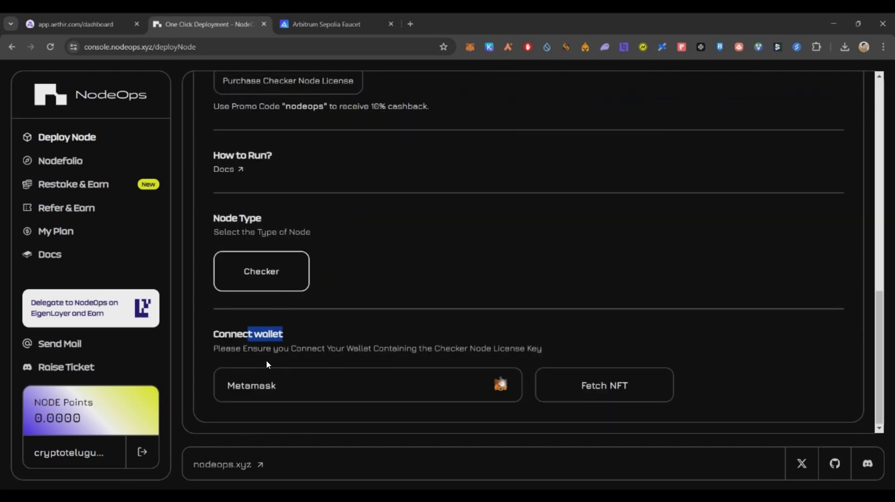
{"action": "left_click", "coordinate": [460, 387]}
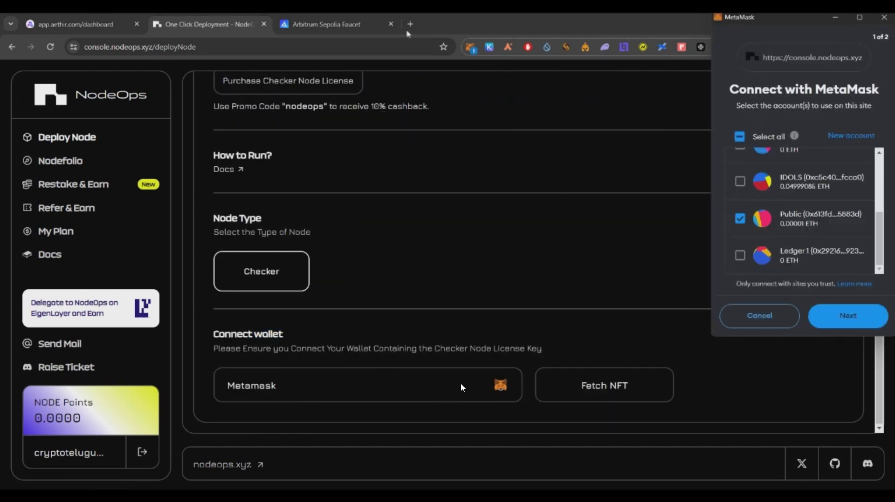
{"action": "left_click", "coordinate": [823, 317]}
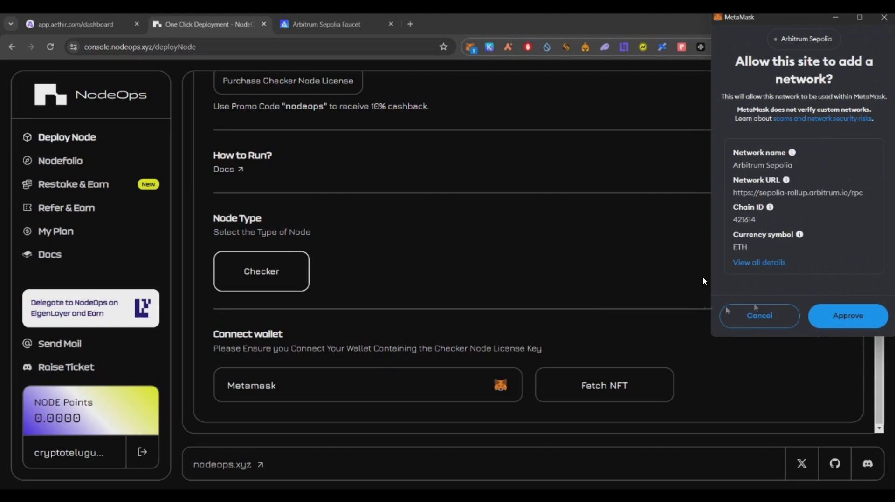
{"action": "left_click", "coordinate": [831, 316]}
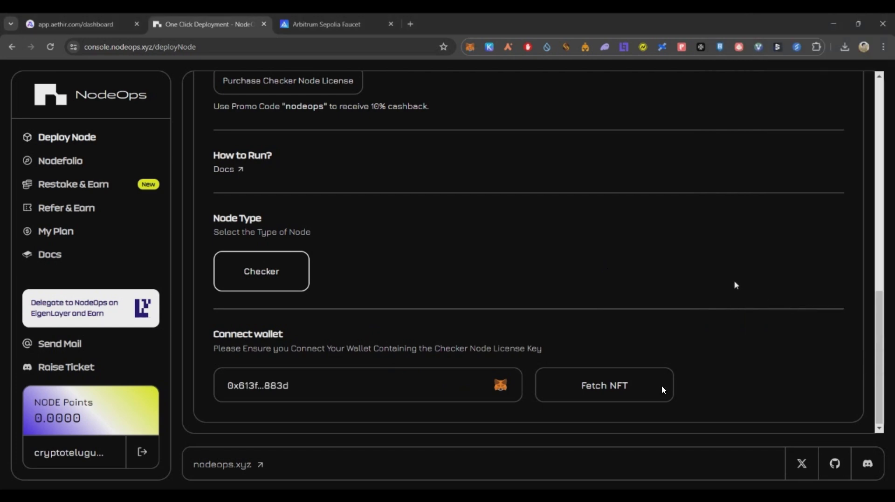
{"action": "left_click", "coordinate": [589, 393]}
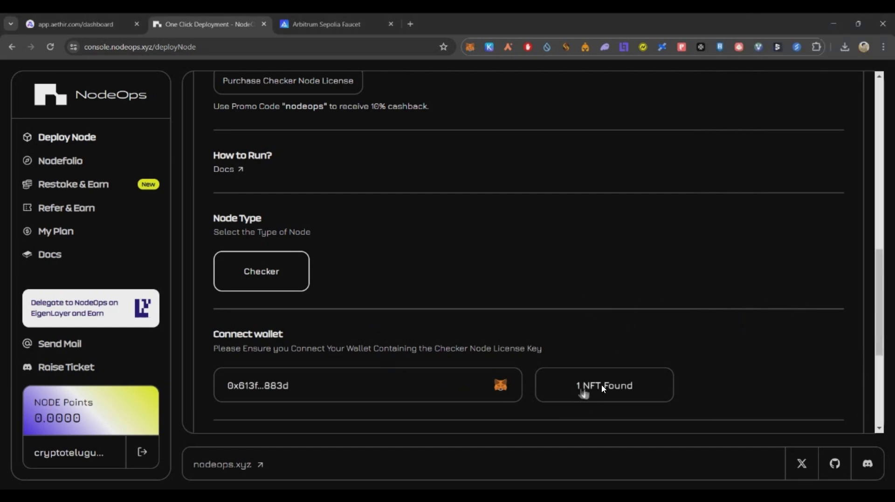
{"action": "scroll", "coordinate": [582, 373], "scroll_direction": "down", "scroll_amount": 3}
{"action": "scroll", "coordinate": [598, 207], "scroll_direction": "down", "scroll_amount": 2}
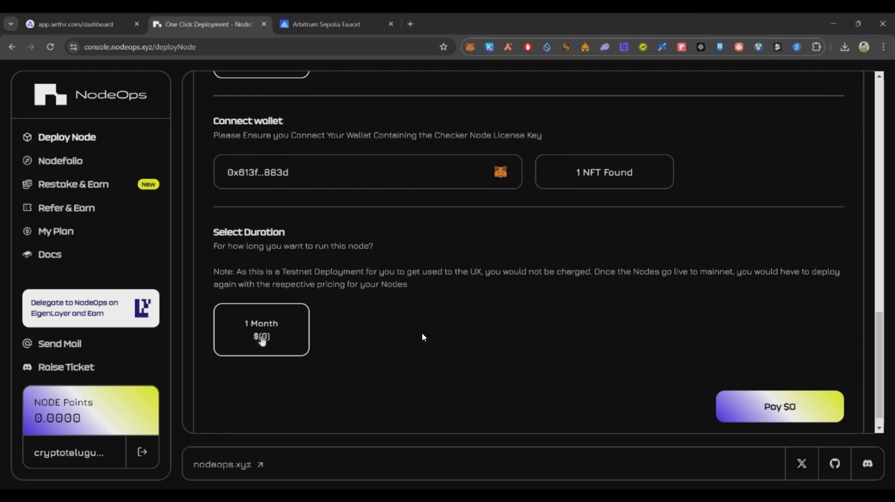
Step: Start the $0 payment, accept the contact details, and pay by Wallet with MATIC as the coin
{"action": "left_click", "coordinate": [803, 411]}
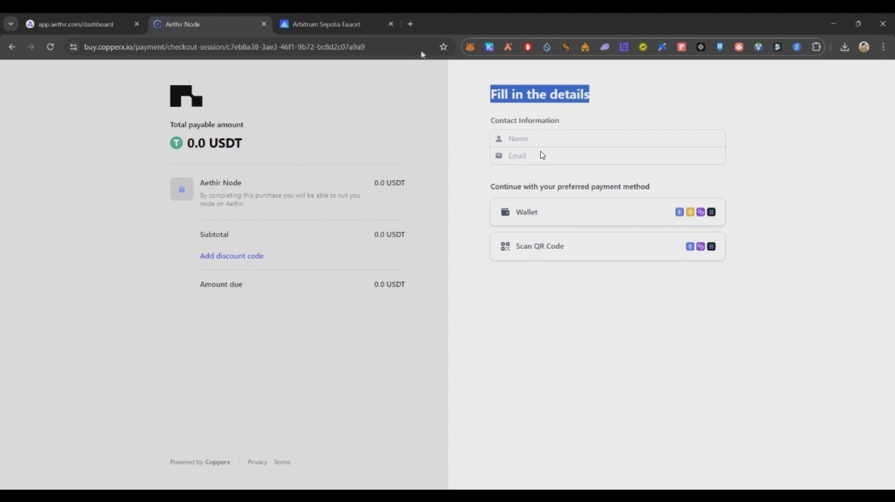
{"action": "left_click", "coordinate": [541, 157]}
{"action": "left_click", "coordinate": [533, 169]}
{"action": "left_click", "coordinate": [541, 222]}
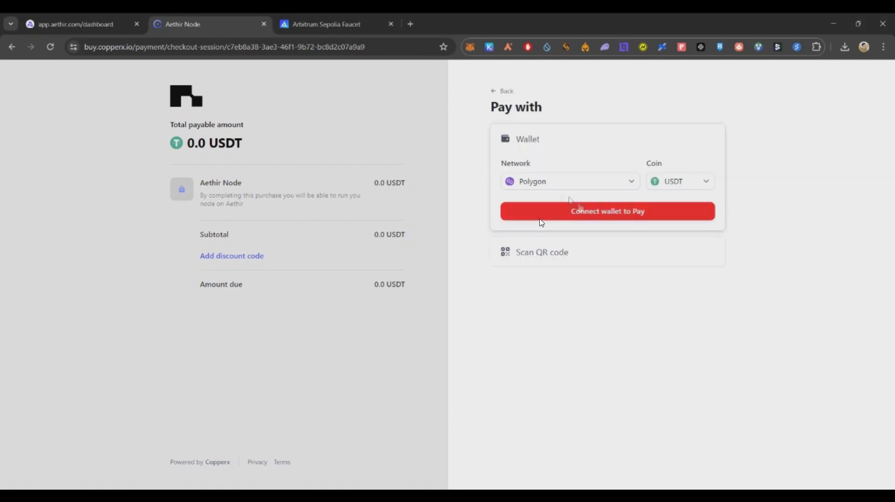
{"action": "left_click", "coordinate": [681, 181]}
{"action": "left_click", "coordinate": [670, 220]}
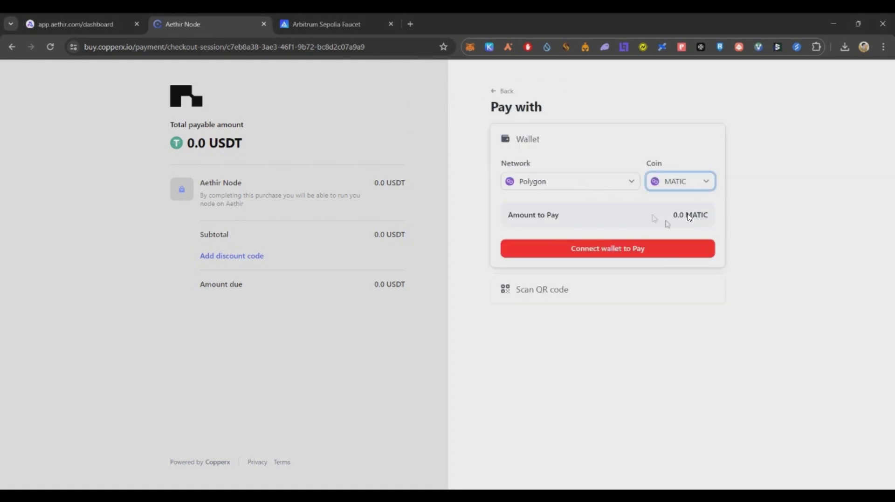
{"action": "left_click_drag", "start_coordinate": [701, 216], "coordinate": [655, 228]}
Step: Connect MetaMask, switch it to Polygon, and pay and confirm the 0.0 MATIC charge
{"action": "left_click", "coordinate": [620, 258]}
{"action": "left_click", "coordinate": [437, 288]}
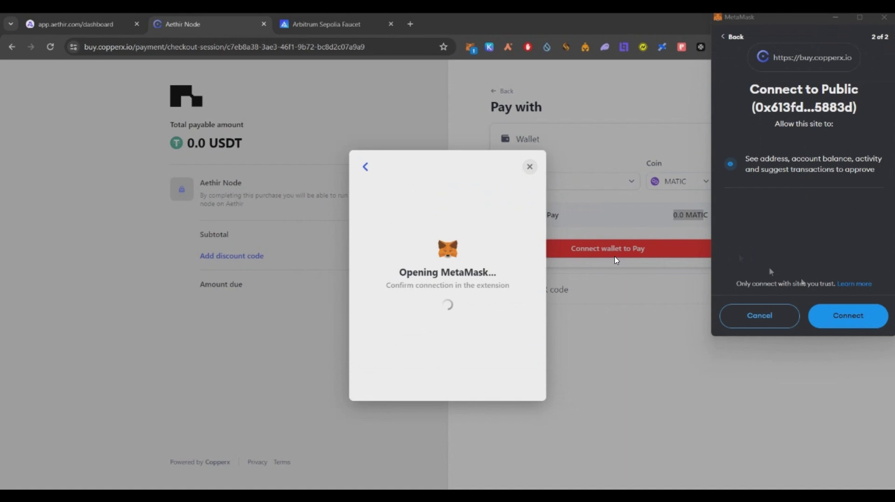
{"action": "left_click", "coordinate": [848, 315]}
{"action": "left_click", "coordinate": [847, 316]}
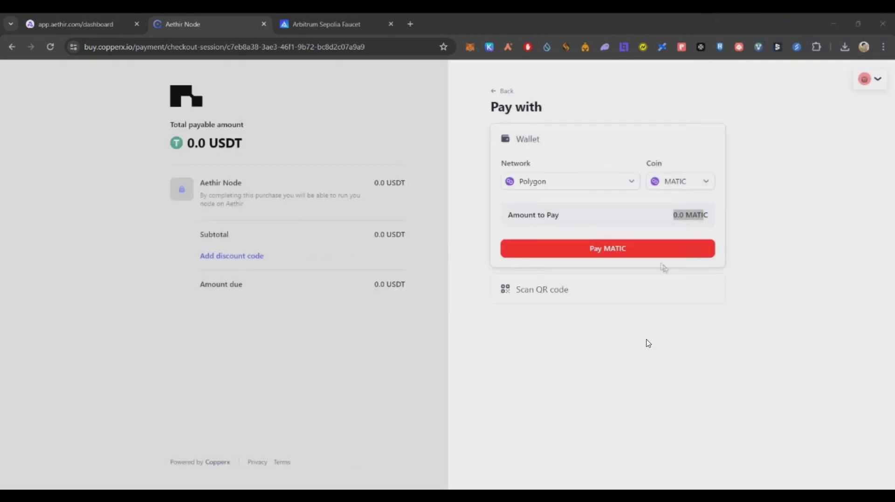
{"action": "left_click", "coordinate": [631, 254]}
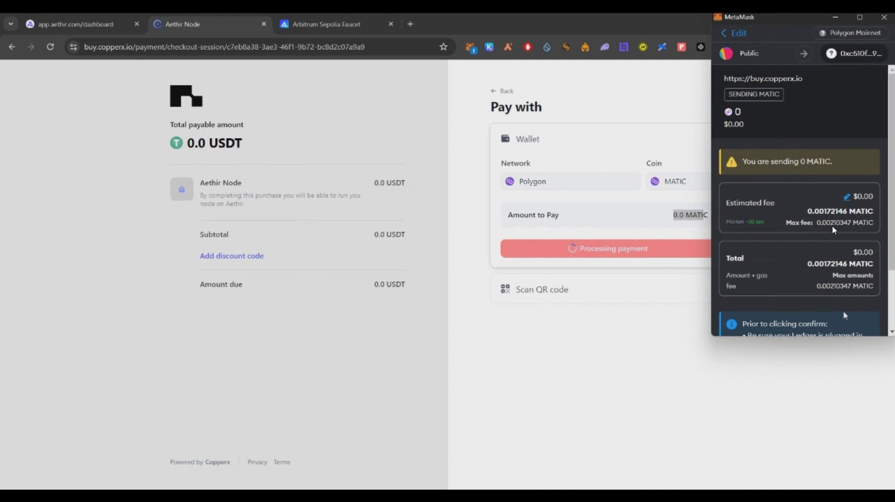
{"action": "scroll", "coordinate": [834, 230], "scroll_direction": "down", "scroll_amount": 3}
{"action": "left_click", "coordinate": [841, 317]}
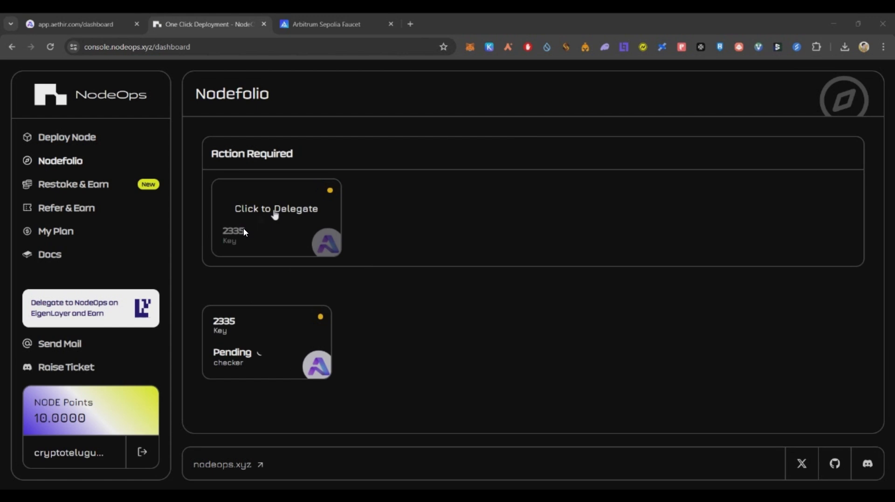
Step: Open delegation for key 2335, copy the delegator address, and follow the link to Aethir
{"action": "left_click", "coordinate": [275, 212]}
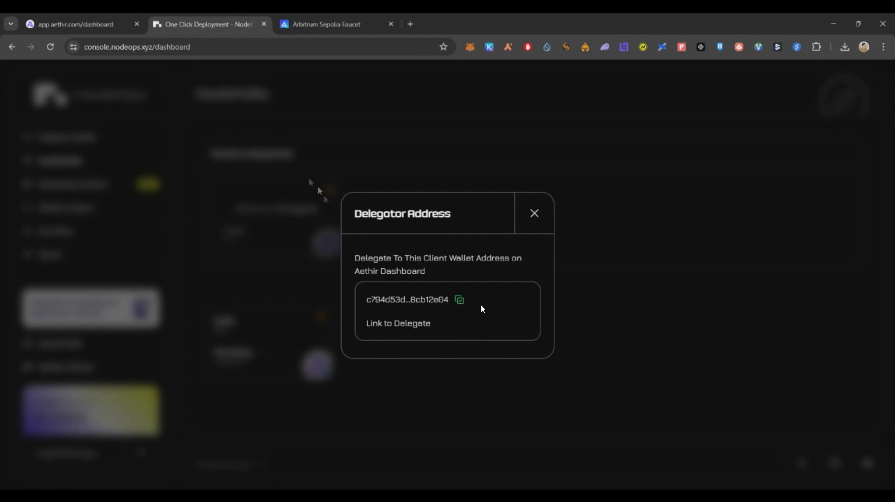
{"action": "left_click", "coordinate": [74, 24]}
Step: Delegate license 2335 to the pasted NodeOps address, confirm in MetaMask, and return to Dashboard
{"action": "left_click", "coordinate": [21, 207]}
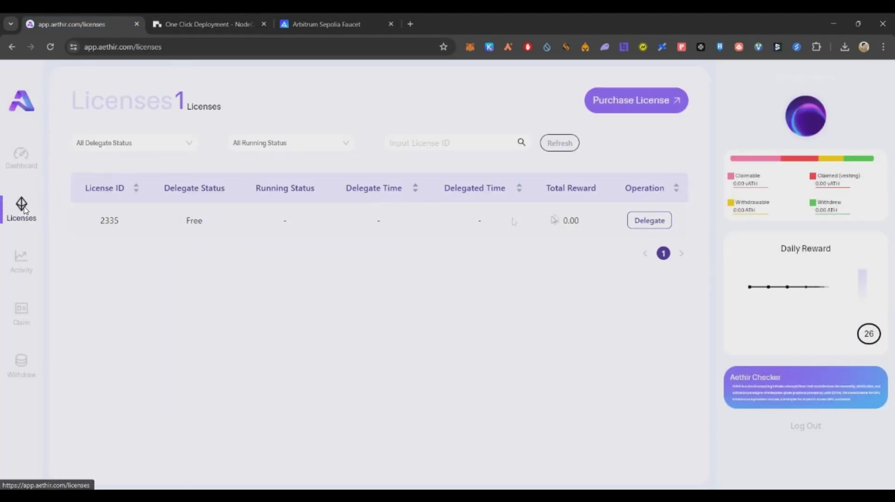
{"action": "left_click", "coordinate": [649, 220]}
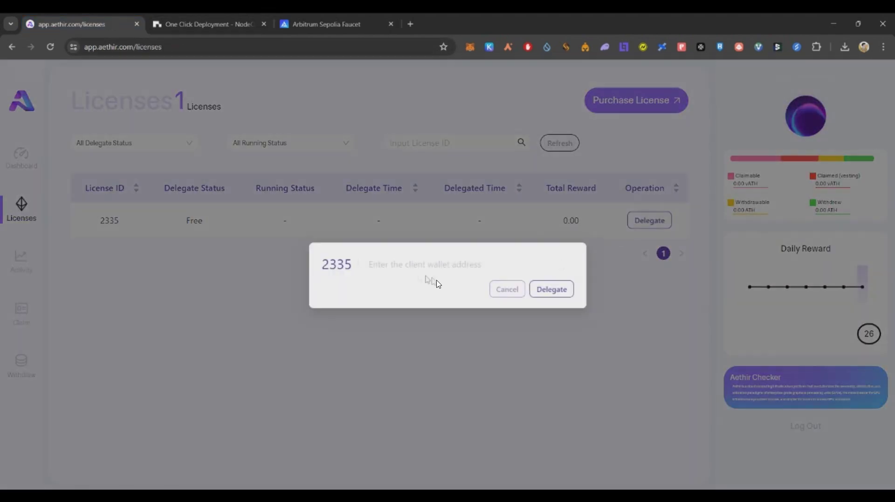
{"action": "right_click", "coordinate": [434, 268]}
{"action": "left_click", "coordinate": [451, 144]}
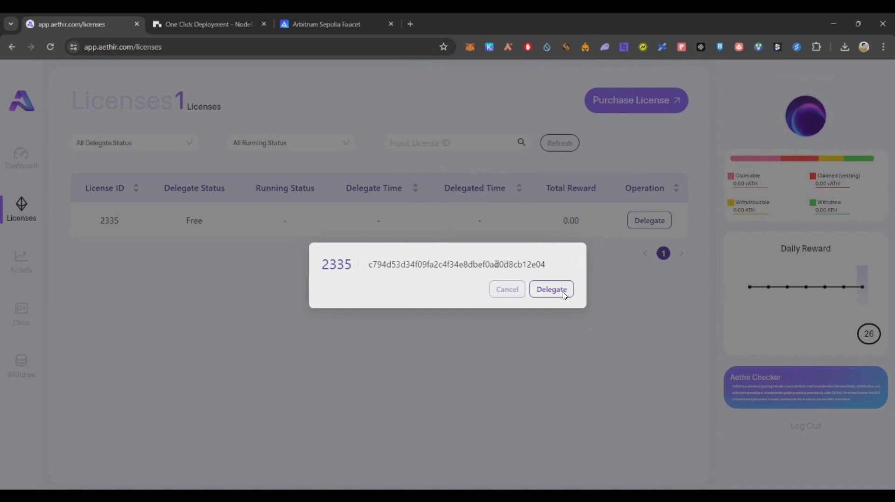
{"action": "left_click", "coordinate": [551, 290]}
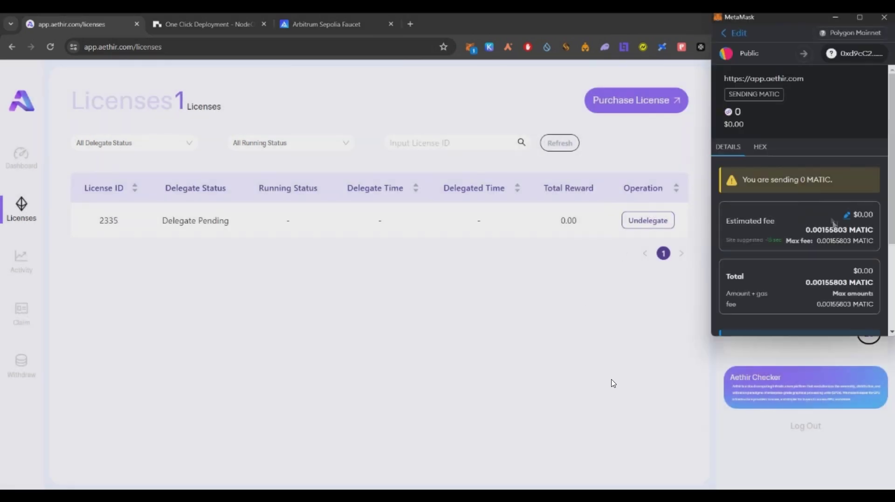
{"action": "left_click", "coordinate": [839, 316]}
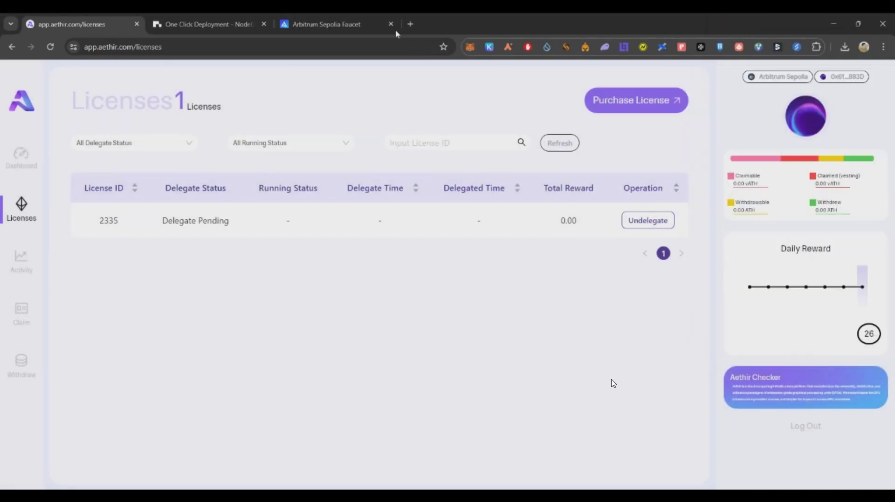
{"action": "left_click", "coordinate": [34, 173]}
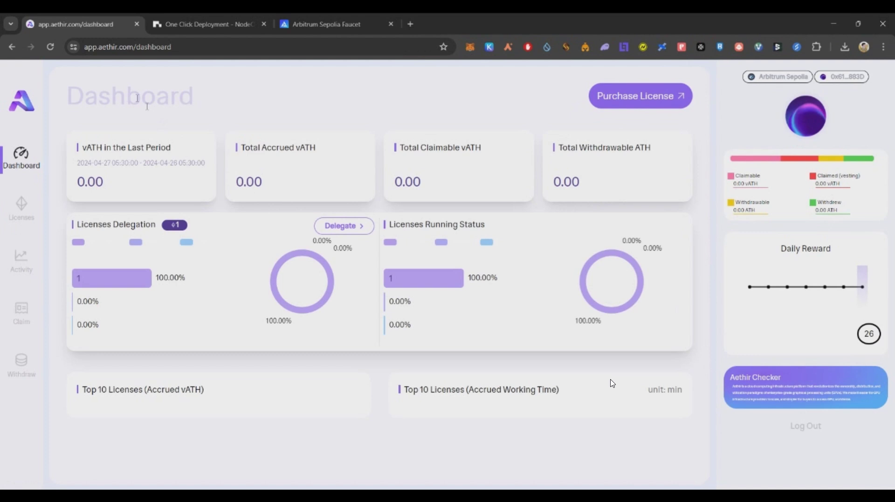
Step: Open node 2335 in NodeOps and highlight its name, aethir chain, checker type, key and Working status
{"action": "left_click", "coordinate": [158, 30]}
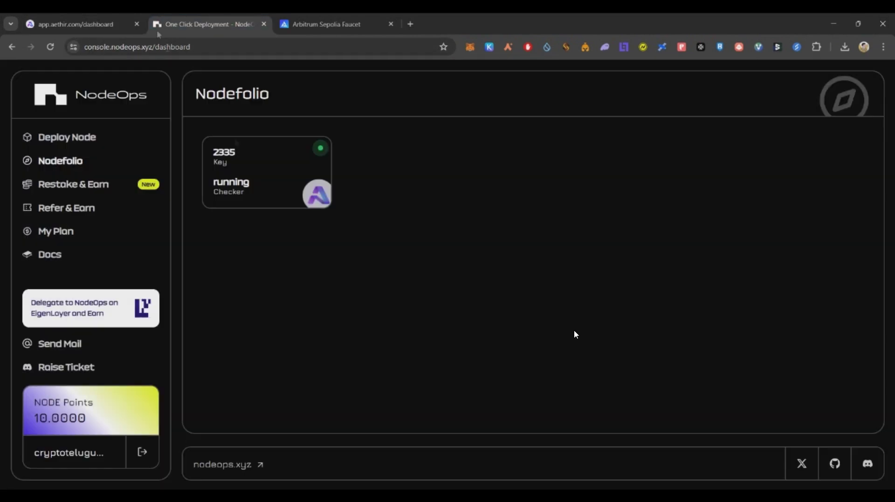
{"action": "left_click", "coordinate": [223, 186]}
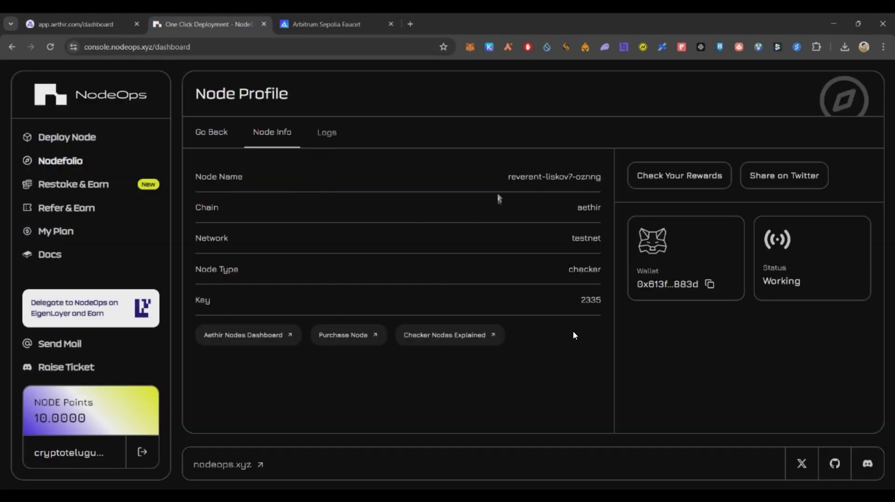
{"action": "left_click_drag", "start_coordinate": [507, 176], "coordinate": [574, 176]}
{"action": "double_click", "coordinate": [588, 207]}
{"action": "left_click_drag", "start_coordinate": [568, 269], "coordinate": [598, 269]}
{"action": "double_click", "coordinate": [590, 300]}
{"action": "double_click", "coordinate": [781, 281]}
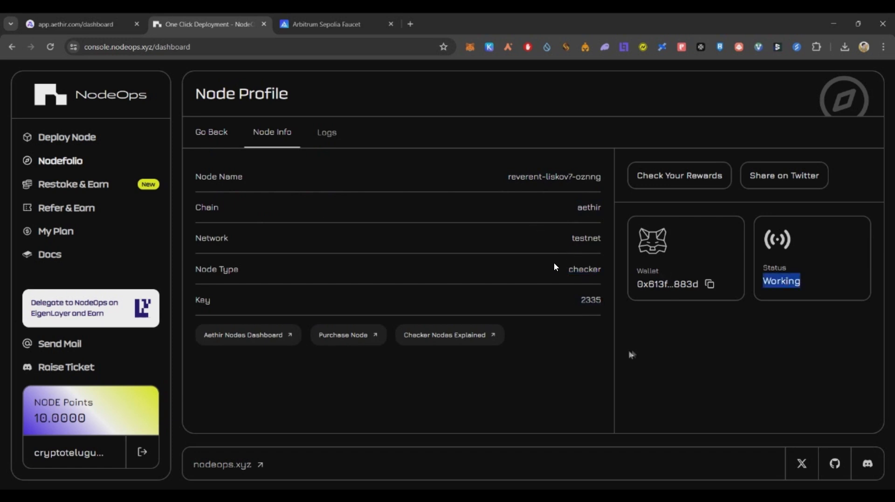
{"action": "left_click", "coordinate": [554, 265]}
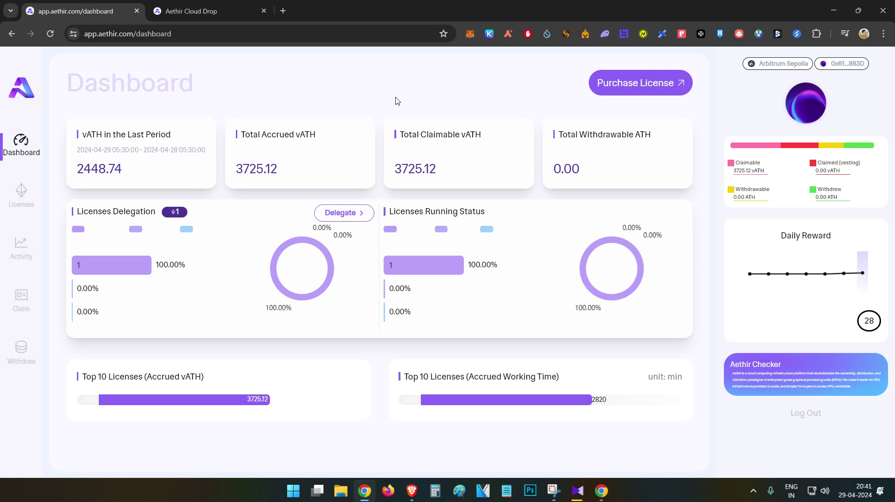
{"action": "double_click", "coordinate": [261, 170]}
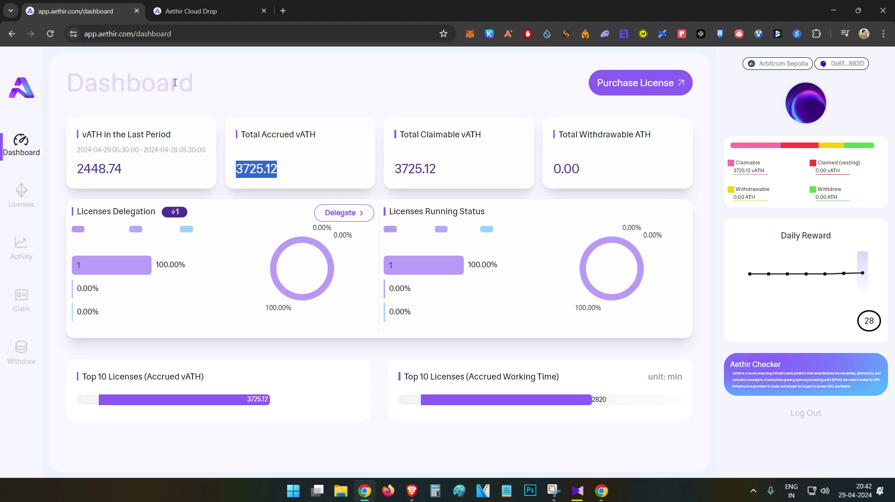
{"action": "left_click", "coordinate": [419, 494]}
Step: Scroll the CryptoEnglish Videos page down and back up to the channel header showing 648 videos
{"action": "scroll", "coordinate": [342, 205], "scroll_direction": "down", "scroll_amount": 4}
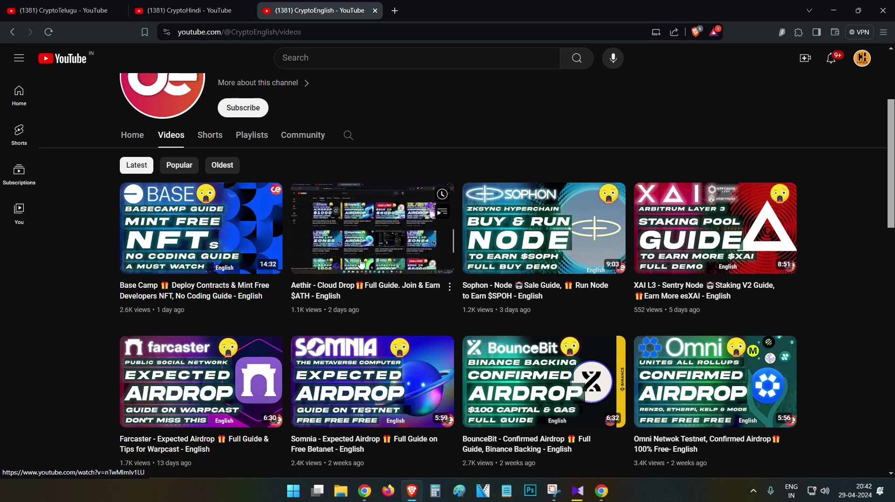
{"action": "scroll", "coordinate": [359, 263], "scroll_direction": "up", "scroll_amount": 3}
{"action": "scroll", "coordinate": [359, 263], "scroll_direction": "down", "scroll_amount": 1}
{"action": "scroll", "coordinate": [522, 168], "scroll_direction": "up", "scroll_amount": 1}
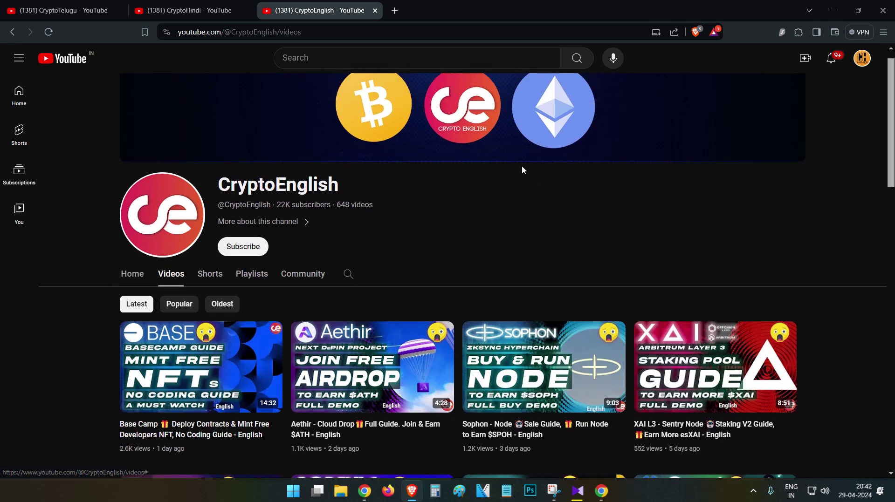